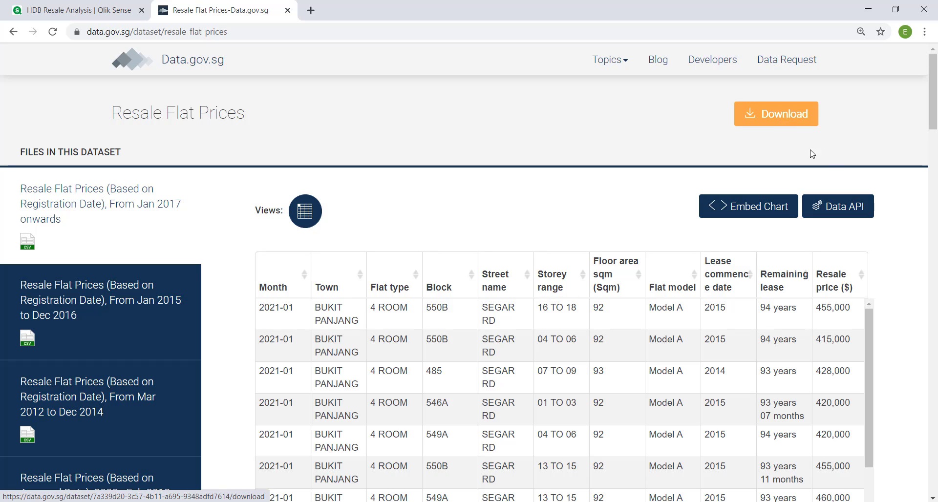
# - Open the dataset's Data API instructions and follow the example query for the first 5 results
pyautogui.click(854, 217)
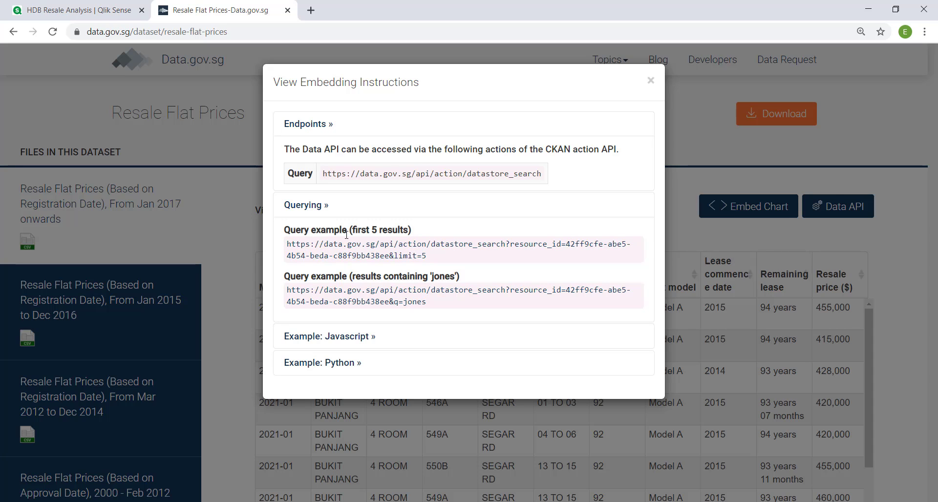
pyautogui.click(379, 257)
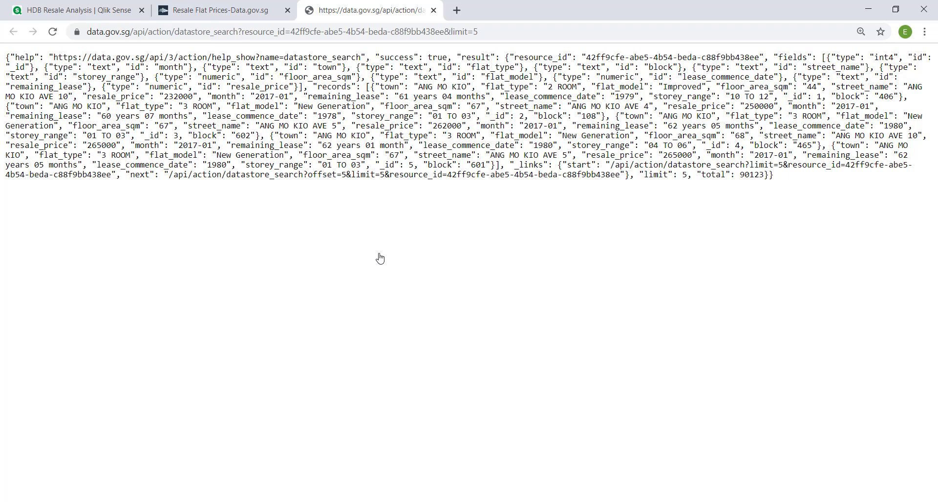
# - Change the limit parameter in the API query URL to 200000 and select the full URL for copying
pyautogui.click(513, 30)
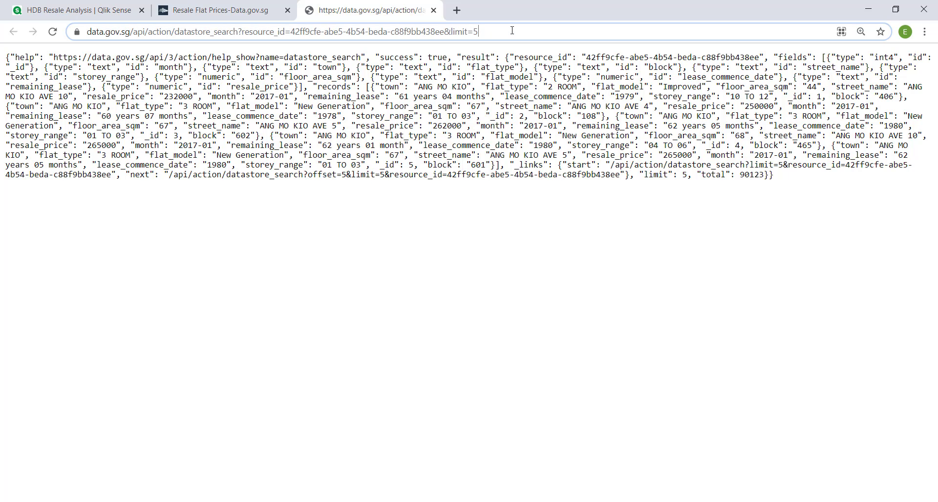
pyautogui.press('End')
pyautogui.hotkey('shift', 'Left')
pyautogui.hotkey('shift', 'Left')
pyautogui.hotkey('shift', 'Left')
pyautogui.hotkey('shift', 'Left')
pyautogui.hotkey('shift', 'Left')
pyautogui.hotkey('shift', 'Left')
pyautogui.hotkey('shift', 'Left')
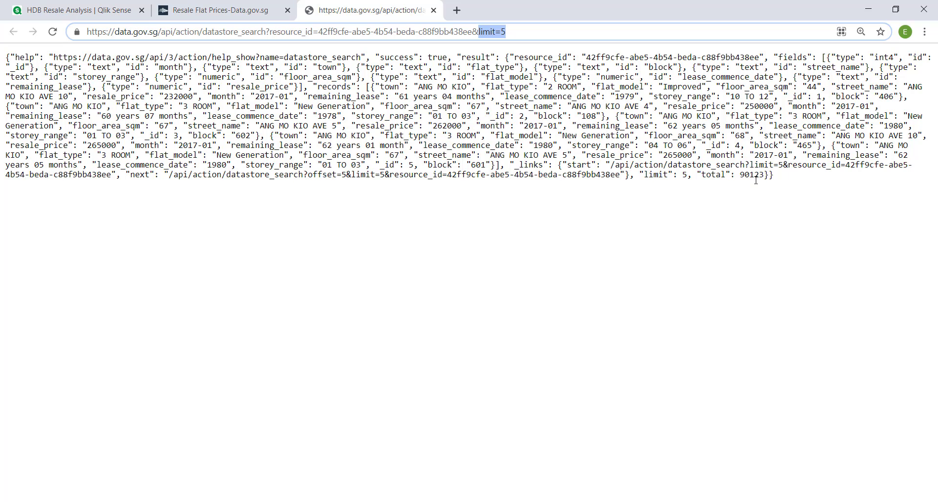
pyautogui.click(517, 32)
pyautogui.press('BackSpace')
pyautogui.write('20000')
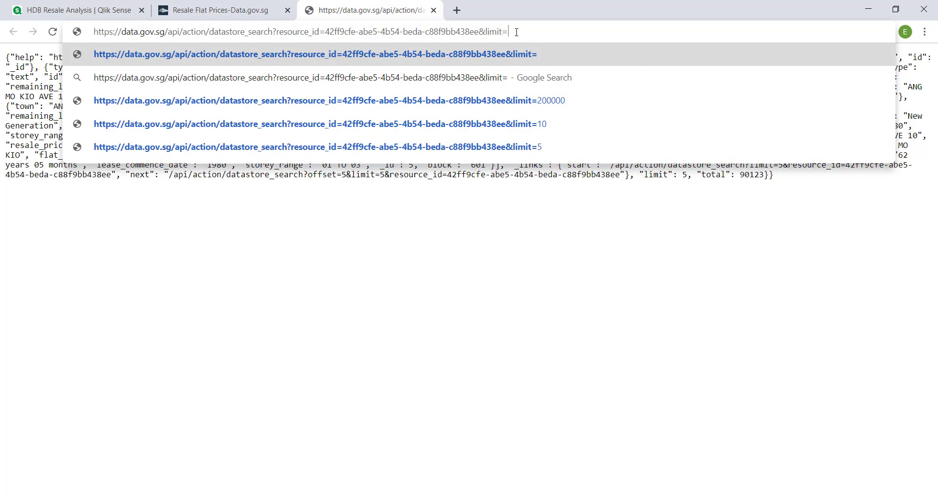
pyautogui.write('0')
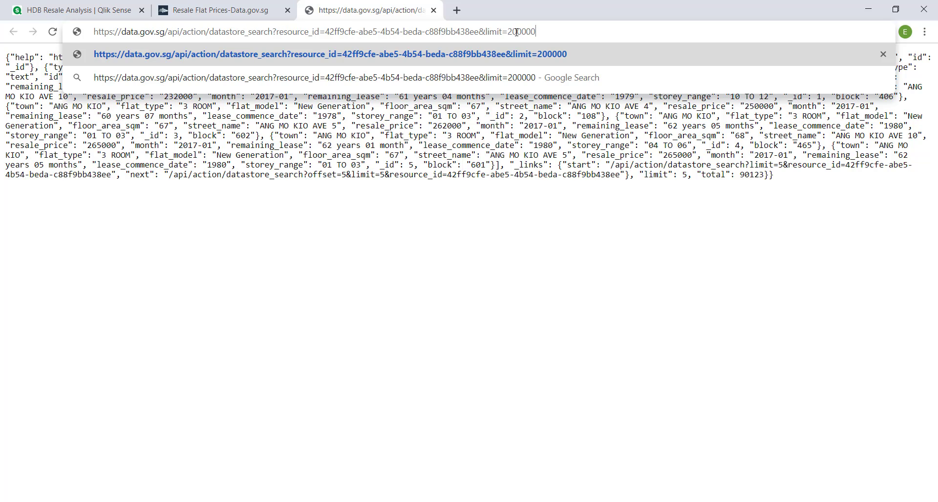
pyautogui.hotkey('ctrl', 'a')
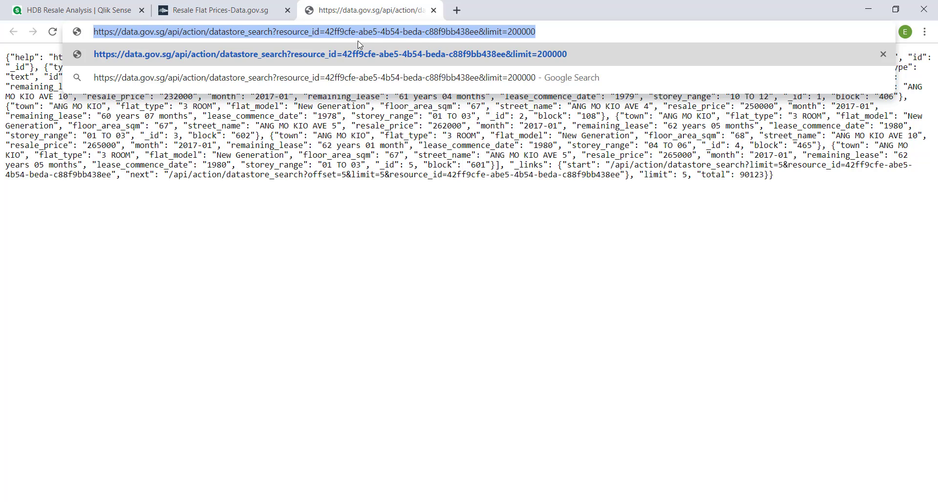
# - Switch to the HDB Resale Analysis app in Qlik Sense and start adding data through a new REST connection
pyautogui.click(65, 15)
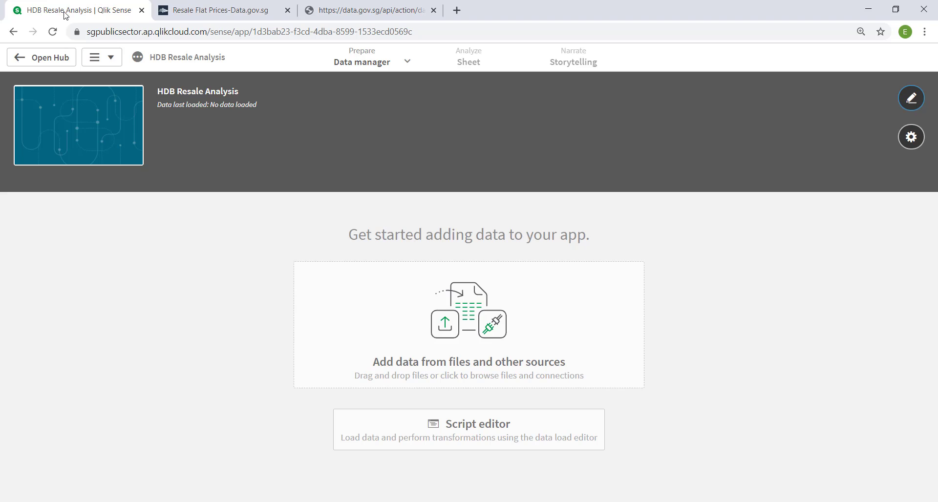
pyautogui.click(367, 298)
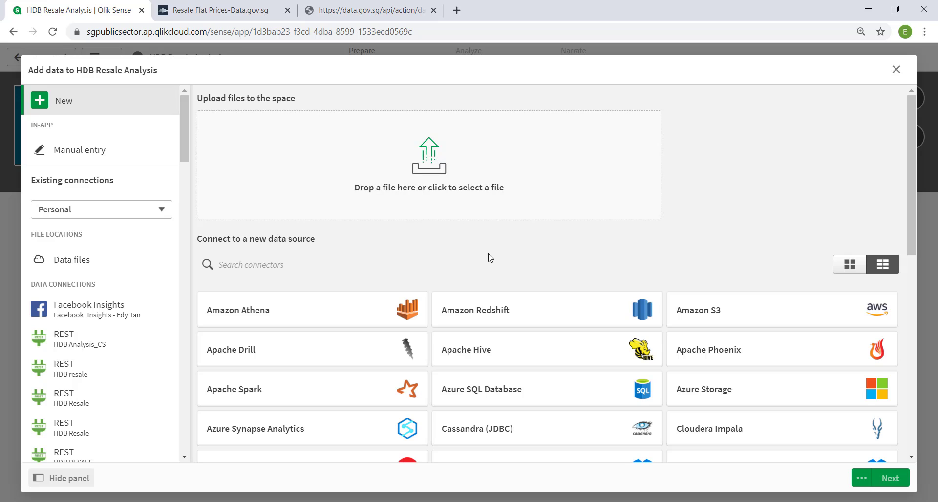
pyautogui.scroll(-2, 489, 258)
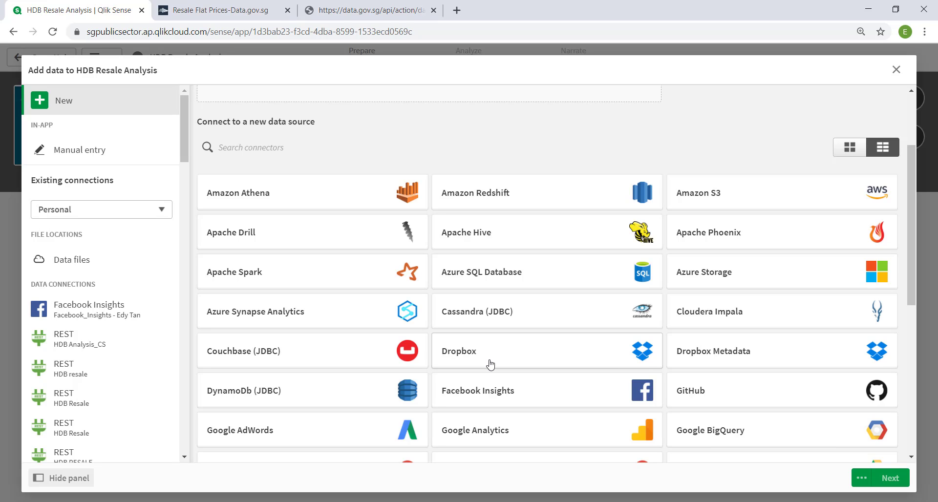
pyautogui.scroll(-6, 490, 364)
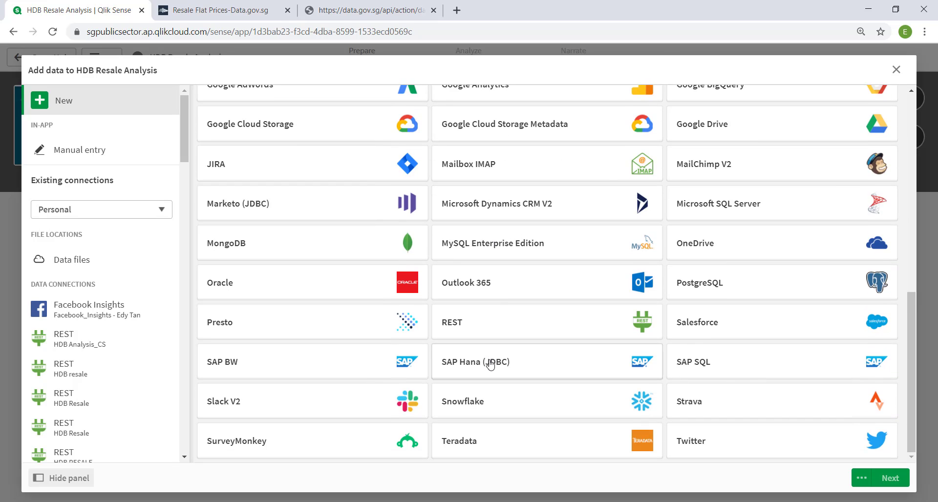
pyautogui.click(559, 332)
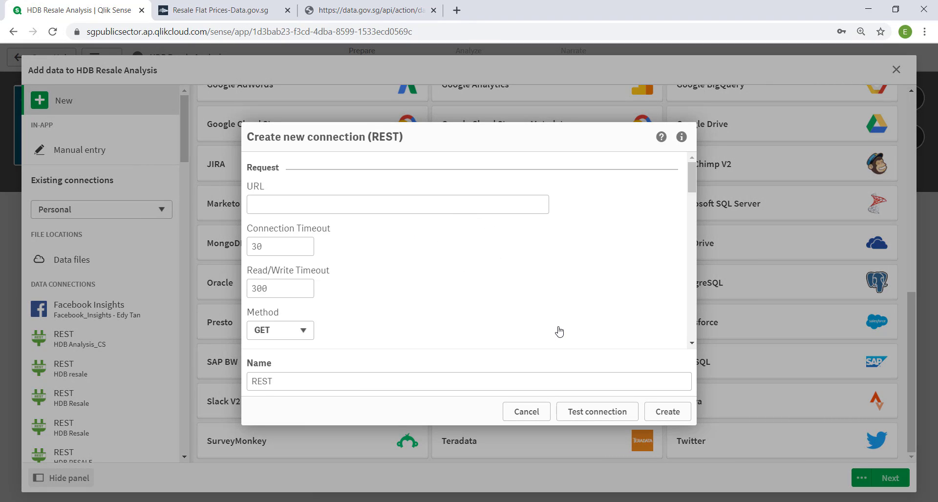
# - Paste the copied data.gov.sg query URL with limit=200000 as the REST connection's URL and highlight its limit parameter
pyautogui.click(385, 206)
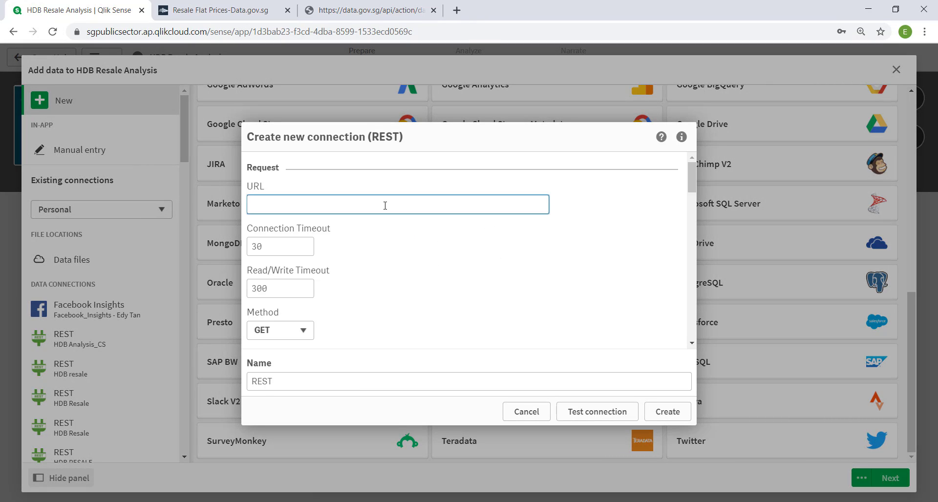
pyautogui.hotkey('ctrl', 'v')
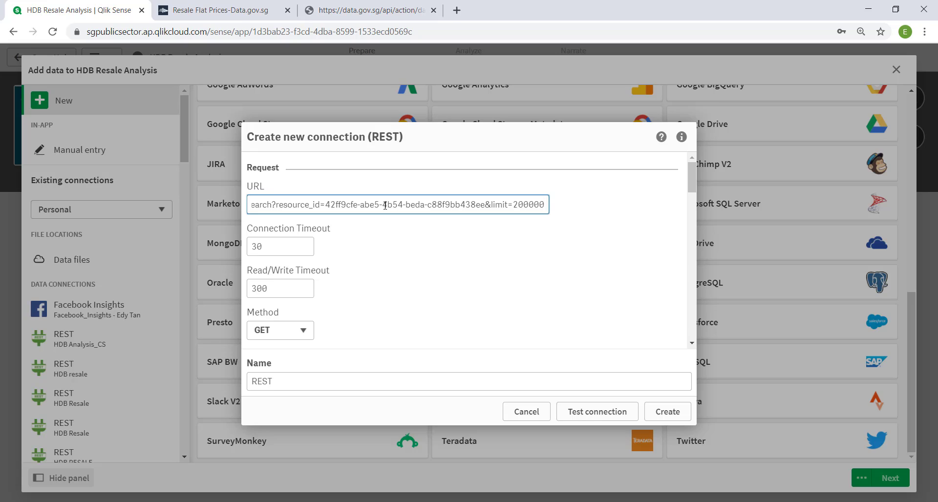
pyautogui.hotkey('shift', 'Left')
pyautogui.hotkey('shift', 'Left')
pyautogui.hotkey('shift', 'Left')
pyautogui.hotkey('shift', 'Left')
pyautogui.hotkey('shift', 'Left')
pyautogui.hotkey('shift', 'Left')
pyautogui.hotkey('shift', 'Left')
pyautogui.hotkey('shift', 'Left')
pyautogui.hotkey('shift', 'Left')
pyautogui.hotkey('shift', 'Left')
pyautogui.hotkey('shift', 'Left')
pyautogui.hotkey('shift', 'Left')
pyautogui.hotkey('shift', 'Left')
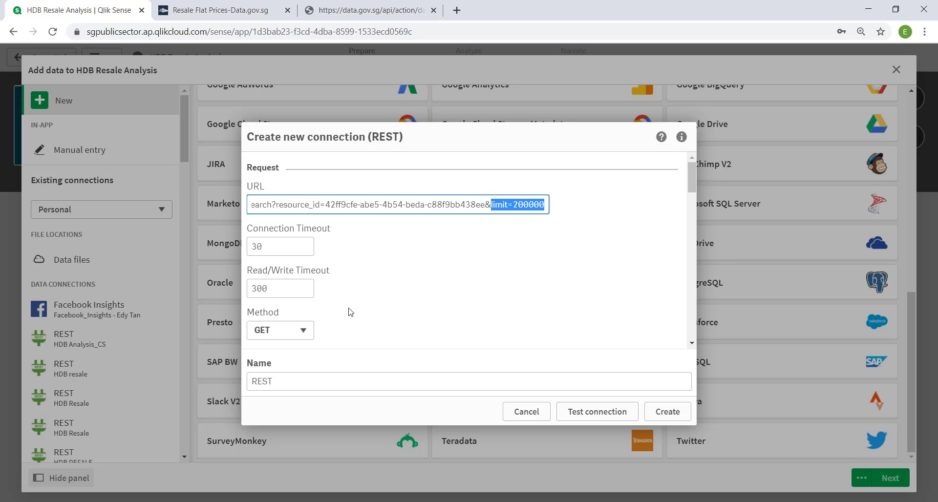
# - Review the remaining request, data and authentication options, and name the connection REST_HDBResaleData
pyautogui.scroll(-2, 350, 312)
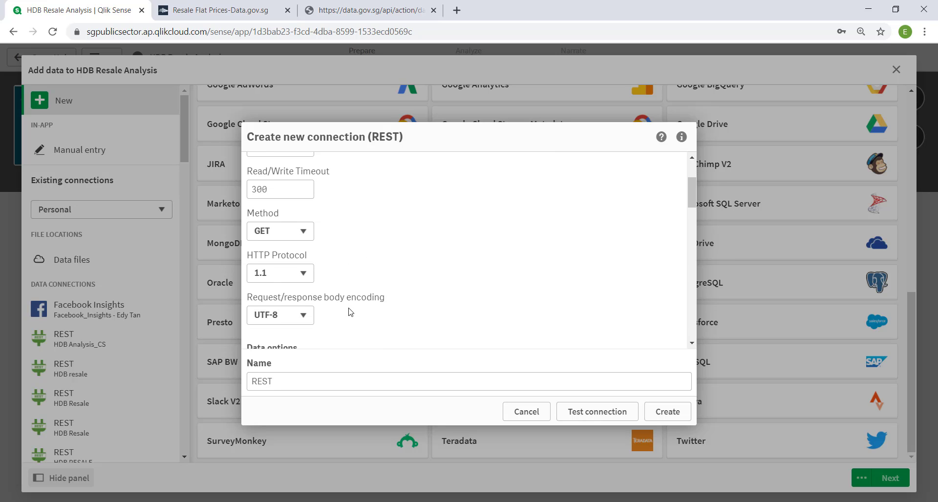
pyautogui.scroll(-5, 351, 312)
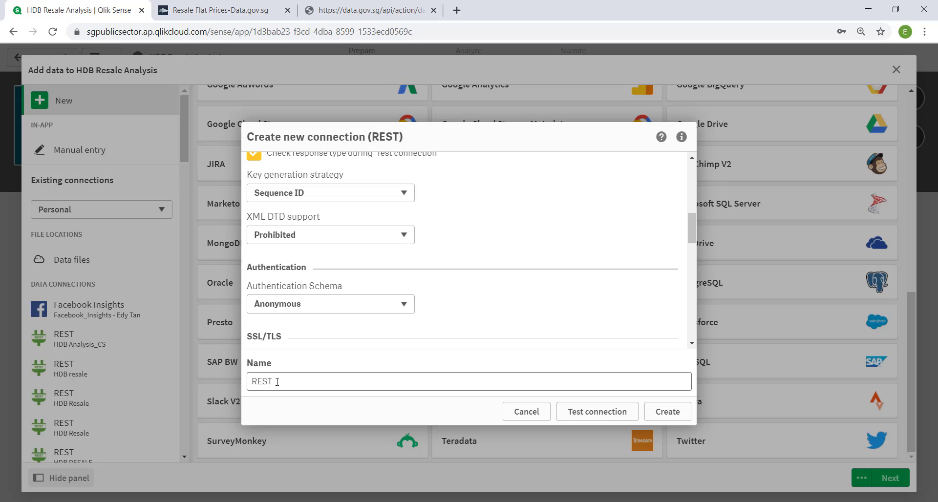
pyautogui.click(278, 381)
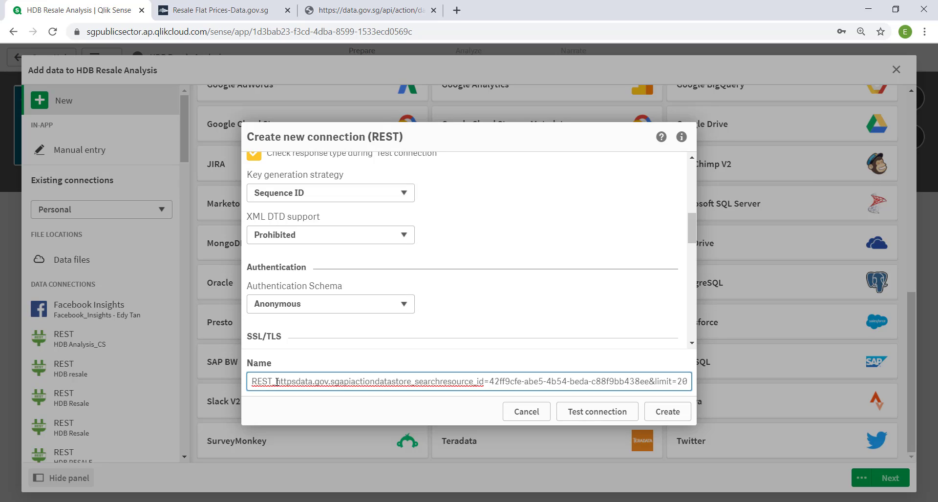
pyautogui.hotkey('ctrl', 'a')
pyautogui.write('REST_HD')
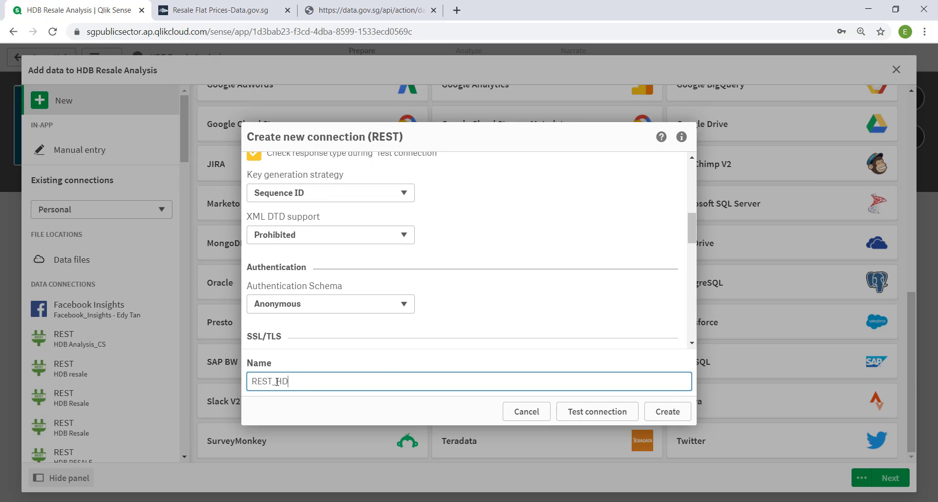
pyautogui.write('BResaleData')
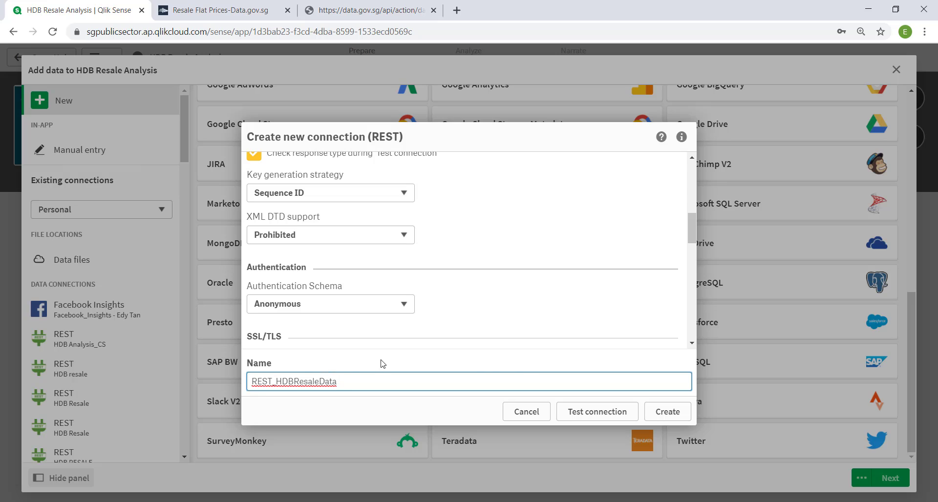
# - Test the REST connection and create it
pyautogui.click(583, 413)
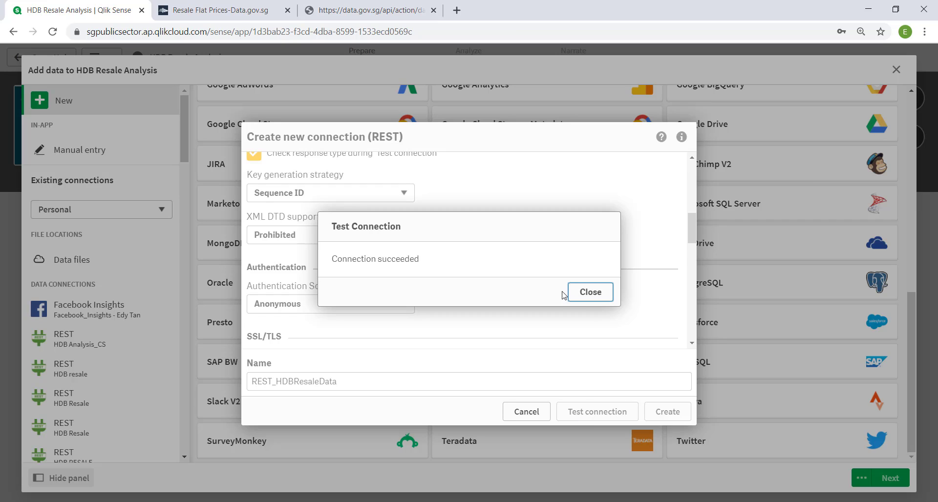
pyautogui.click(591, 292)
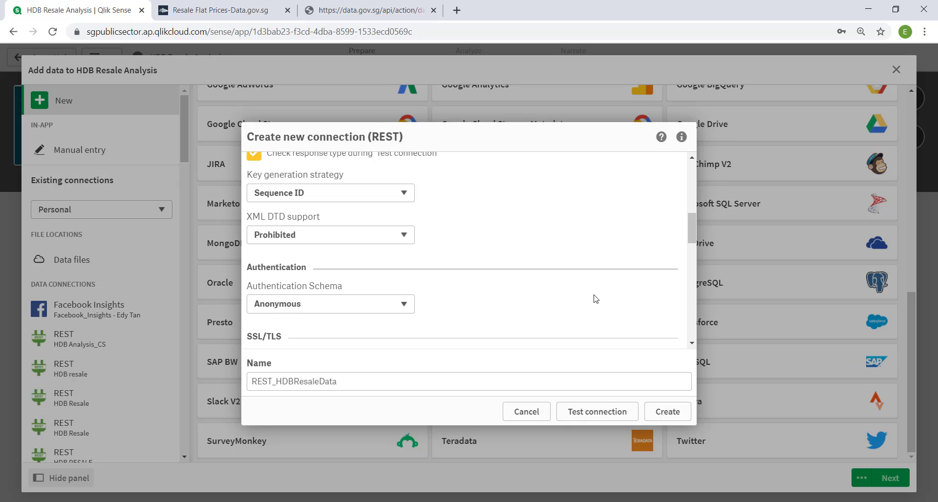
pyautogui.click(674, 417)
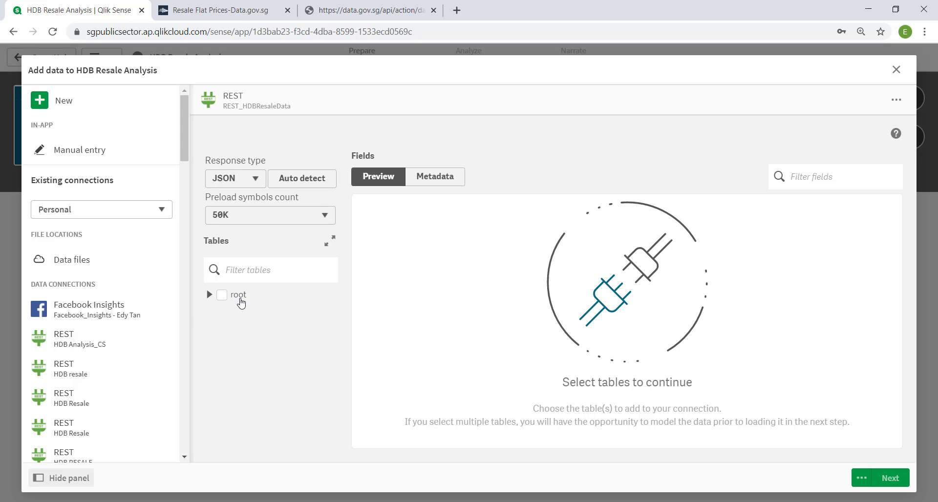
# - Expand the root and result tables and preview the data in the records table
pyautogui.click(209, 295)
pyautogui.click(222, 309)
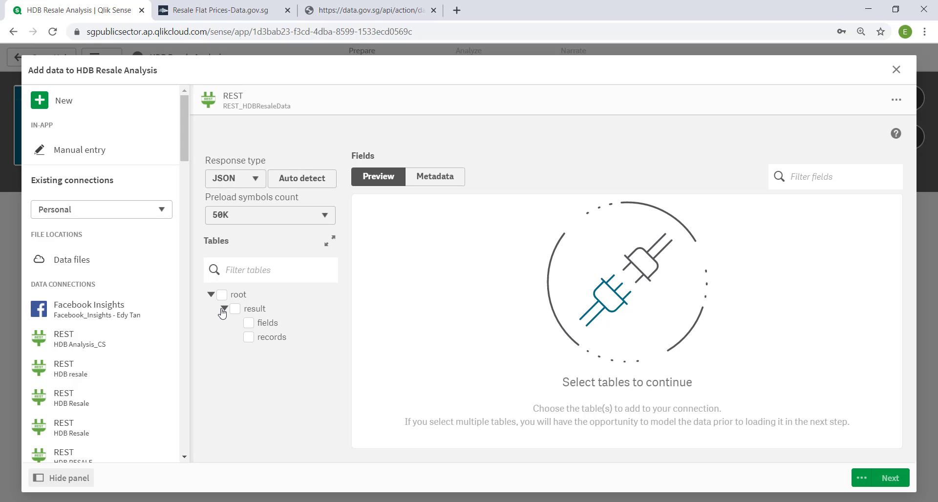
pyautogui.click(272, 338)
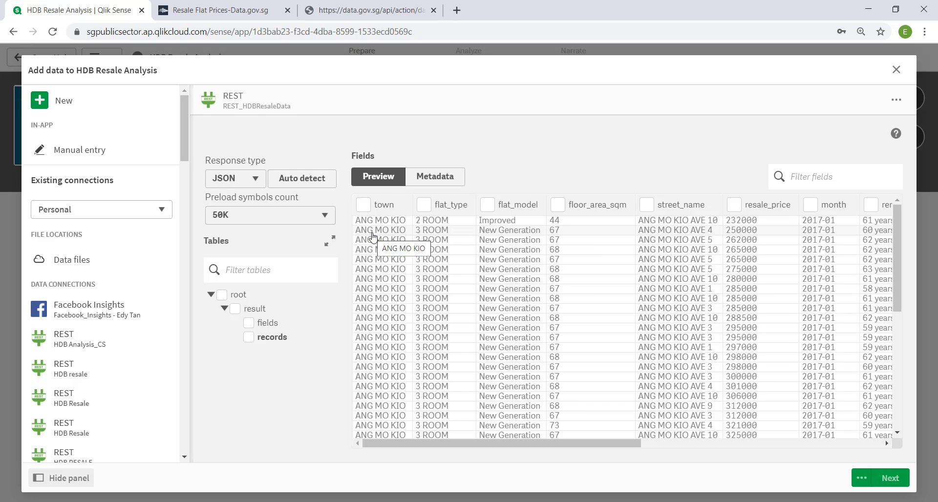
pyautogui.click(237, 297)
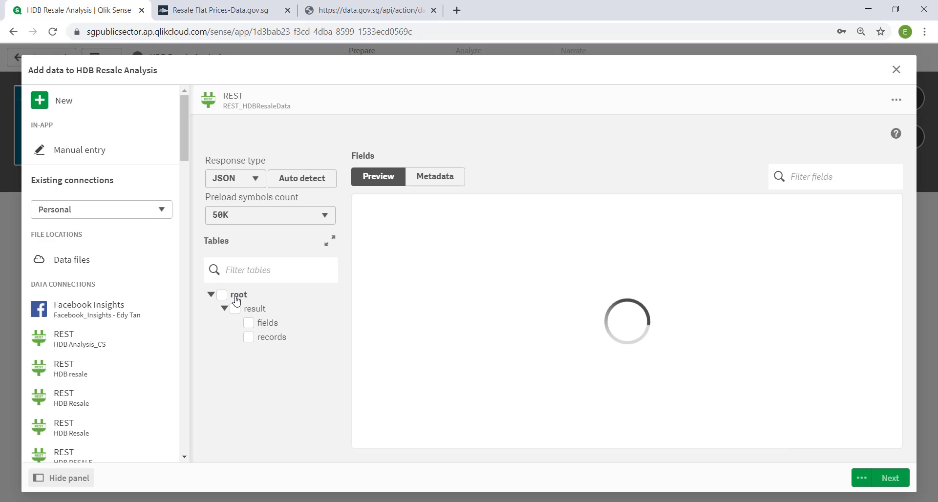
pyautogui.click(282, 339)
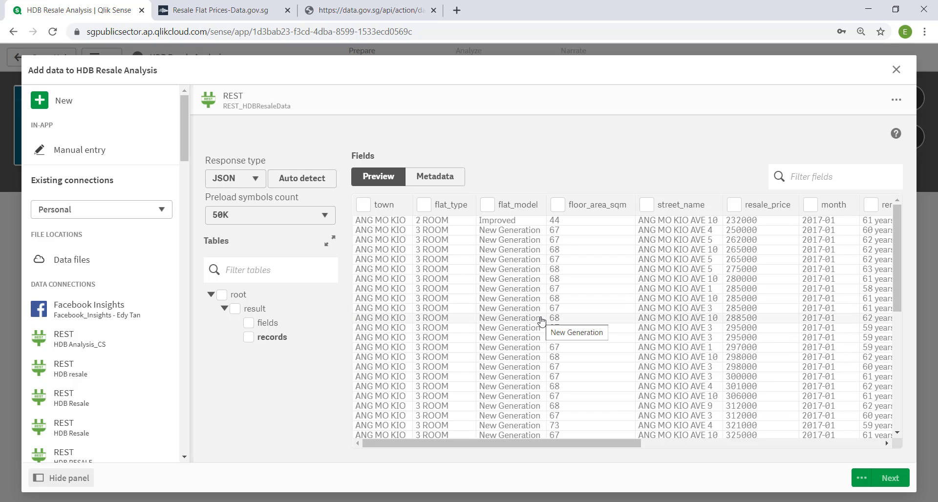
# - Include the records table with all its fields and load the data into the app
pyautogui.click(249, 339)
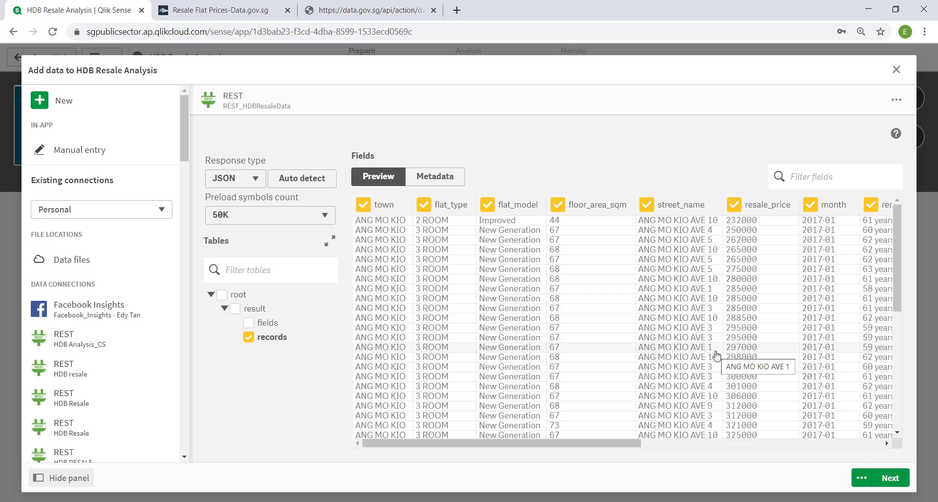
pyautogui.click(889, 478)
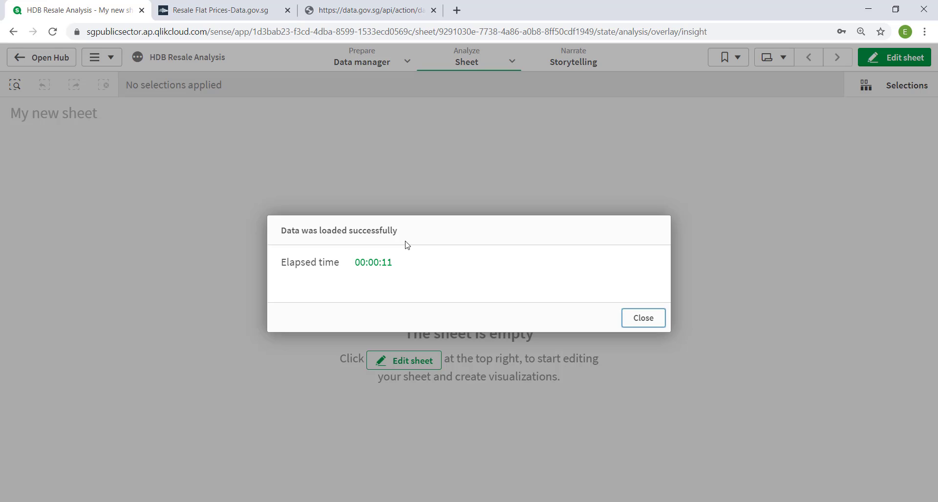
pyautogui.click(633, 323)
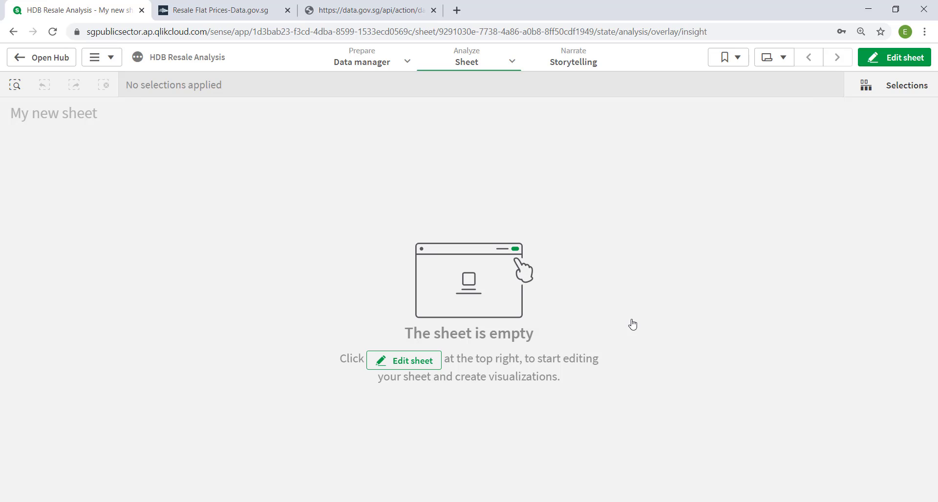